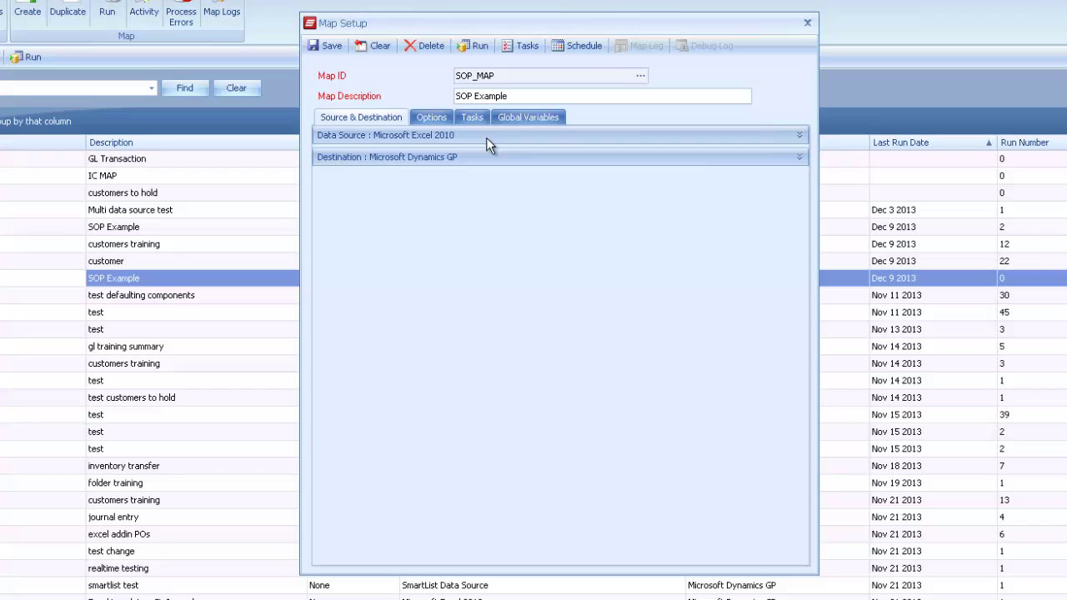
Preview the Excel source rows in an enlarged Preview Data window.
click(494, 136)
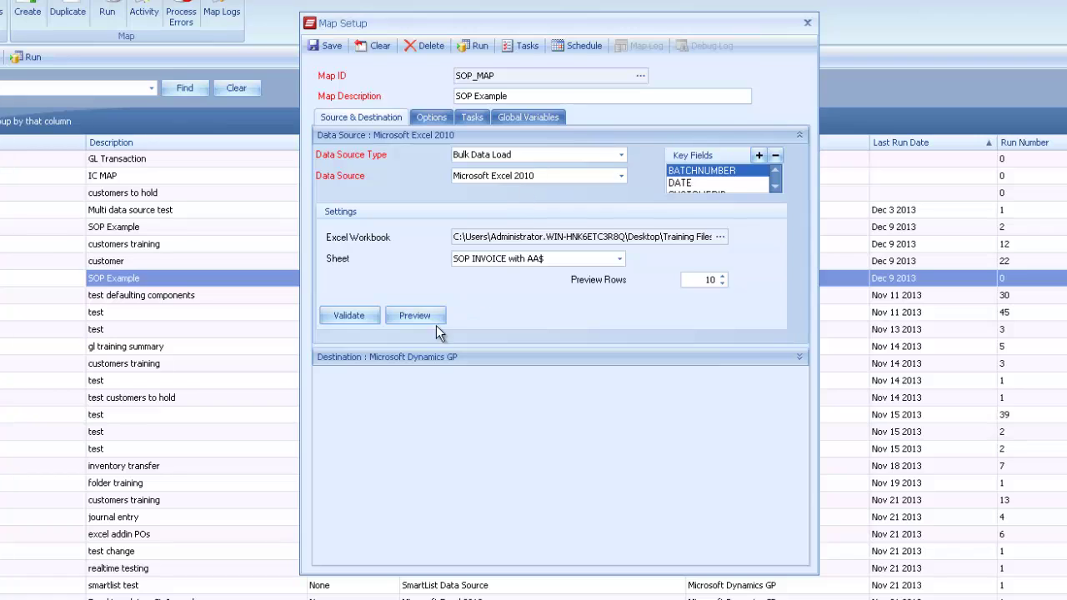
click(414, 316)
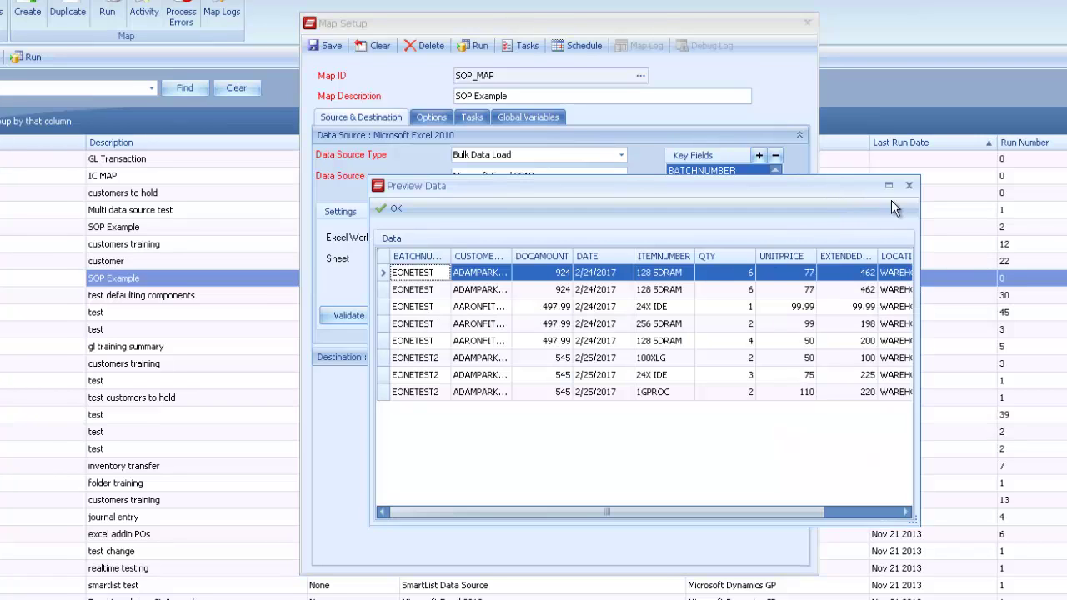
drag(851, 174, 1032, 96)
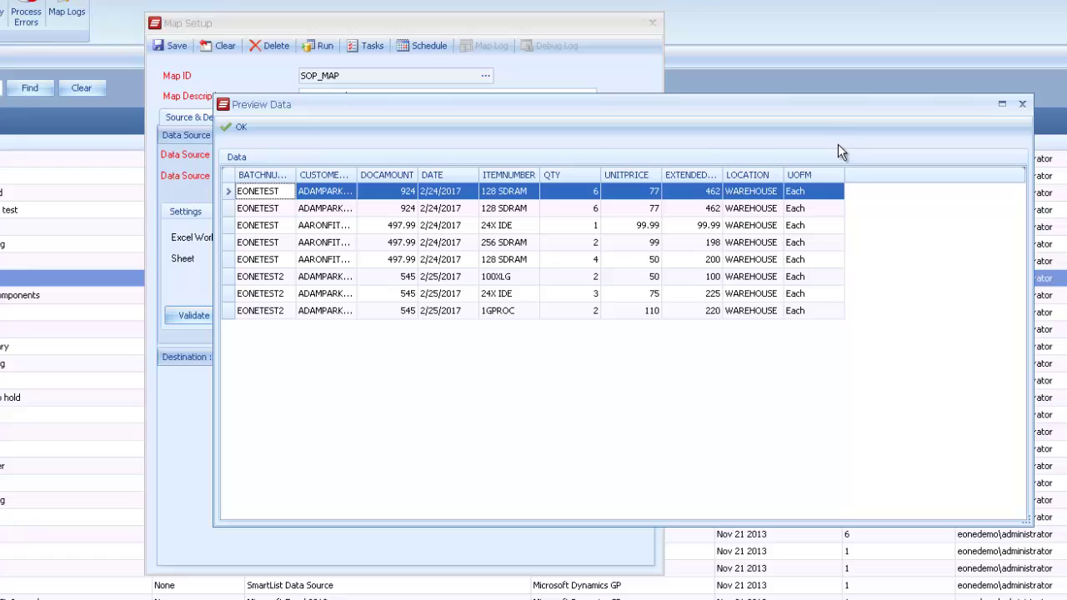
Widen the BATCHNUMBER, DOCAMOUNT and EXTENDEDPRICE columns so their headers read in full.
drag(296, 175, 326, 175)
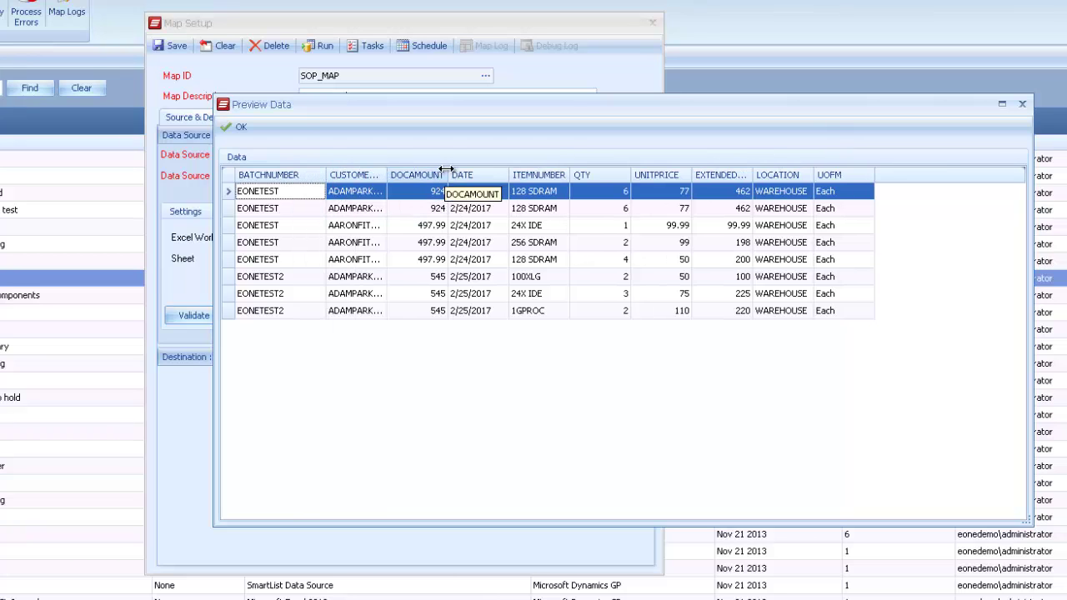
drag(448, 174, 474, 171)
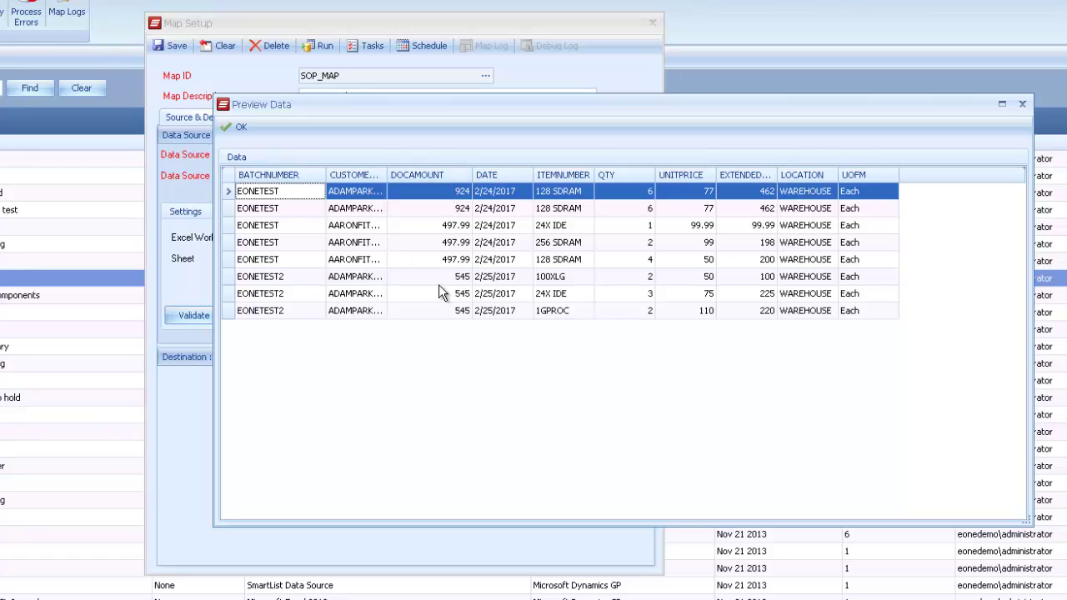
click(454, 260)
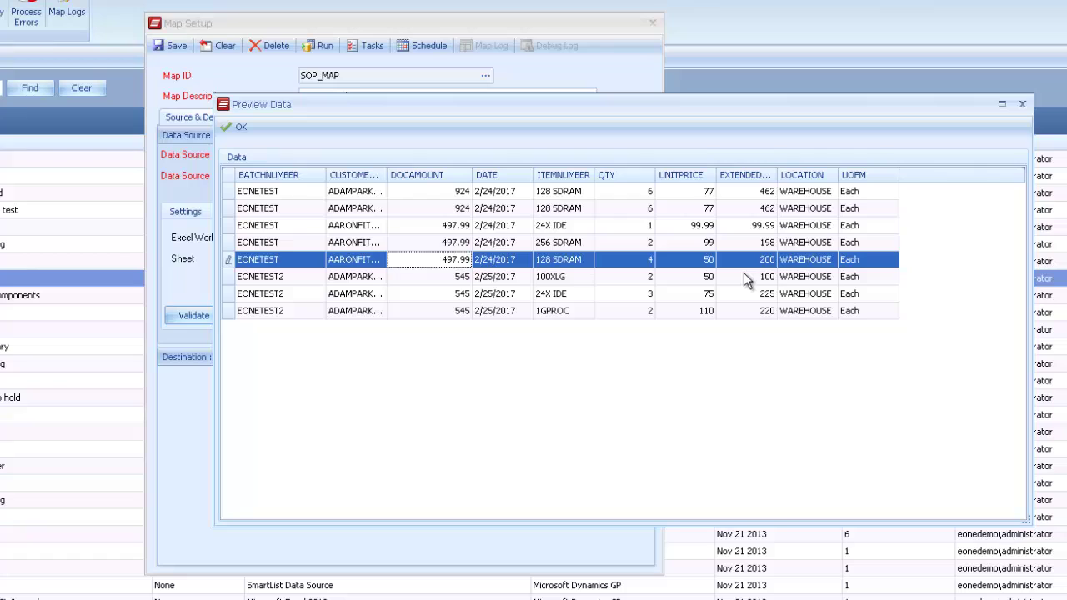
drag(776, 174, 851, 174)
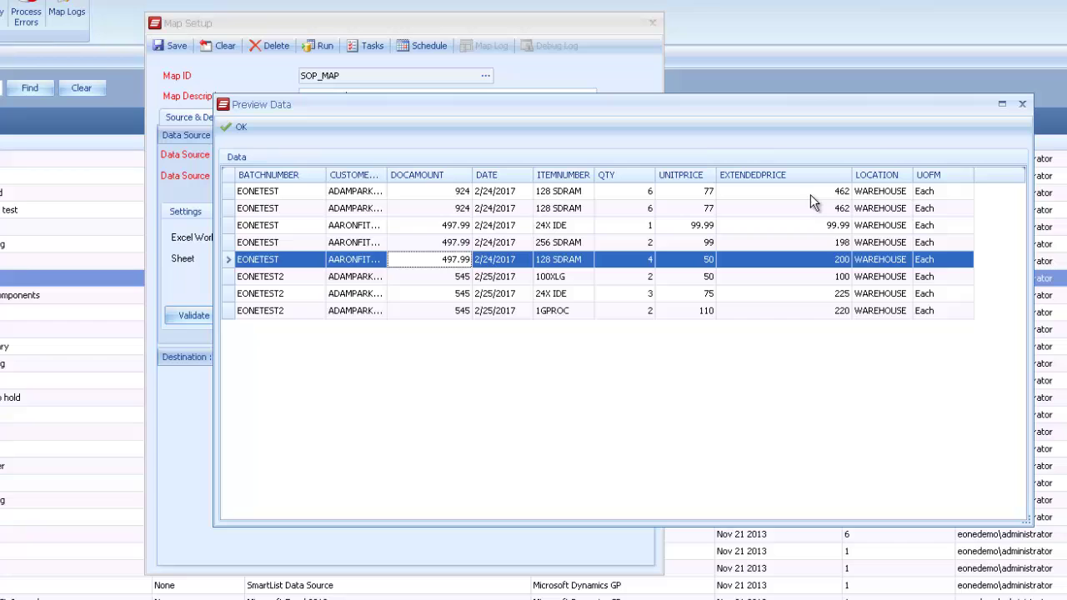
Close the preview and open the Add line item mapping from the destination's Mapped node list.
click(239, 129)
click(644, 136)
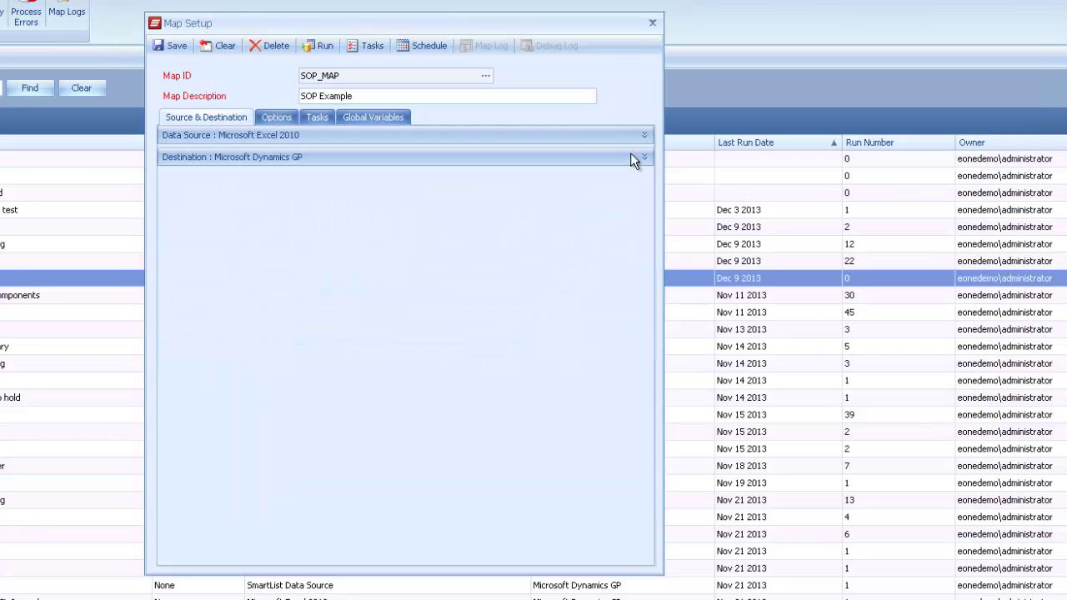
click(645, 157)
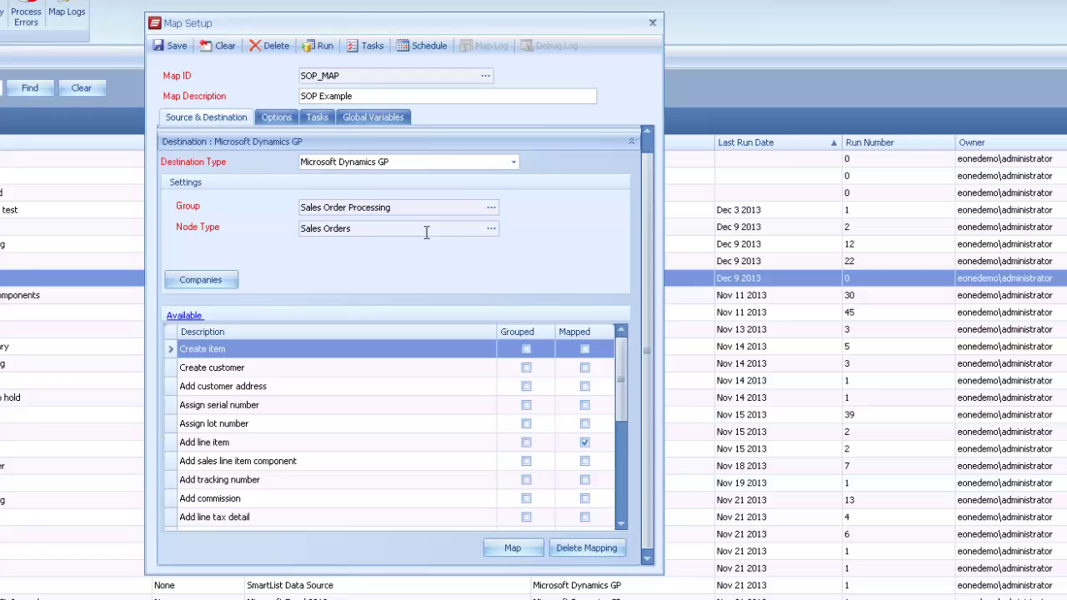
click(183, 316)
click(383, 368)
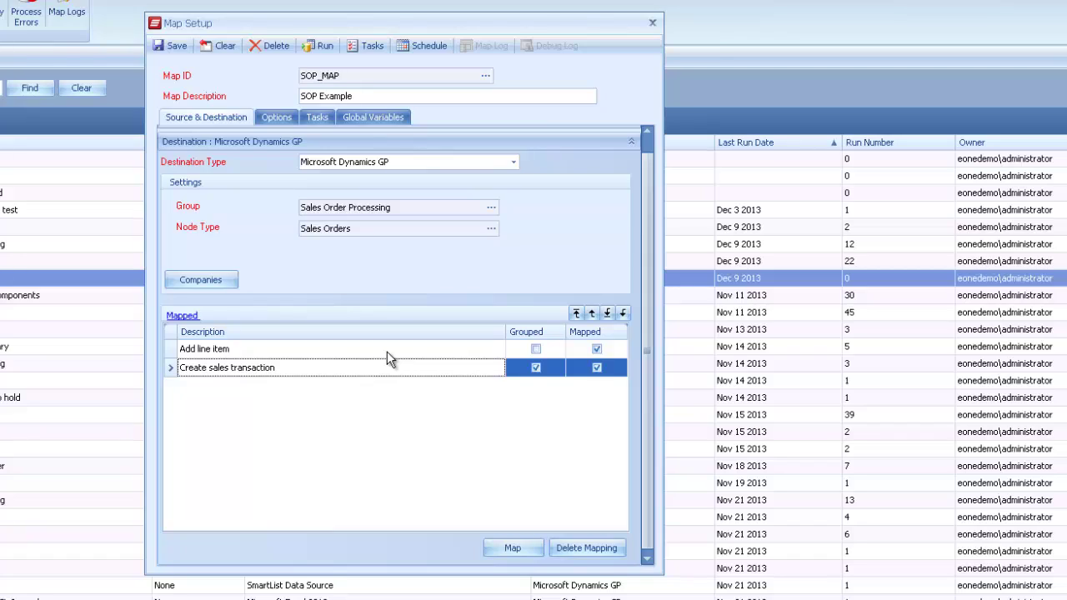
click(369, 348)
double_click(365, 354)
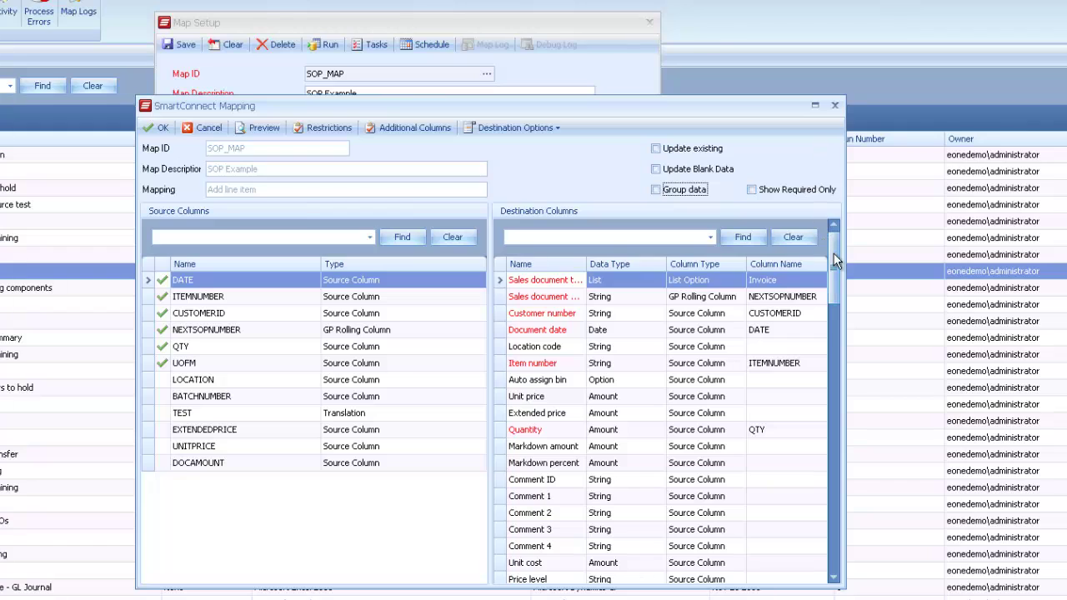
Inspect the Unit price and Extended price destination fields of the line item mapping.
drag(833, 254, 828, 273)
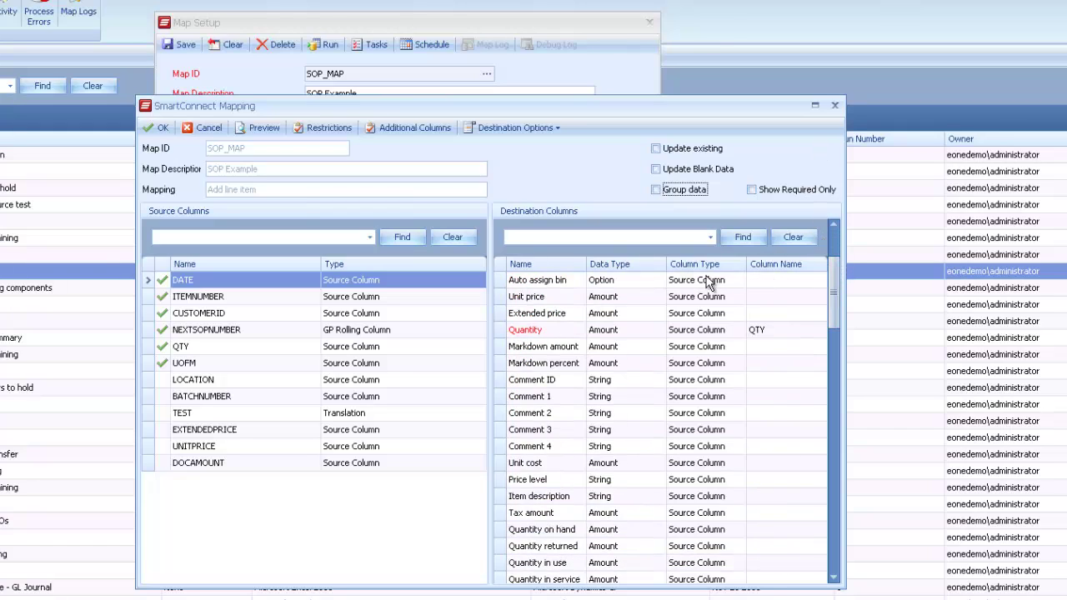
click(553, 298)
click(547, 316)
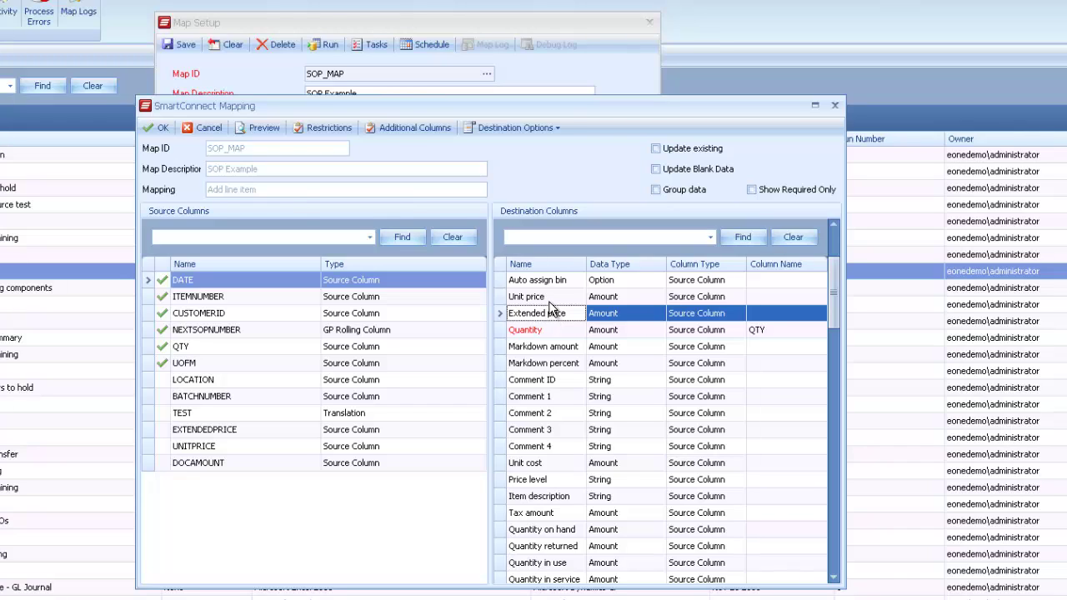
click(551, 304)
click(547, 318)
Confirm Default pricing and Default extended price are TRUE, then accept the line item mapping.
drag(826, 299, 827, 575)
click(556, 448)
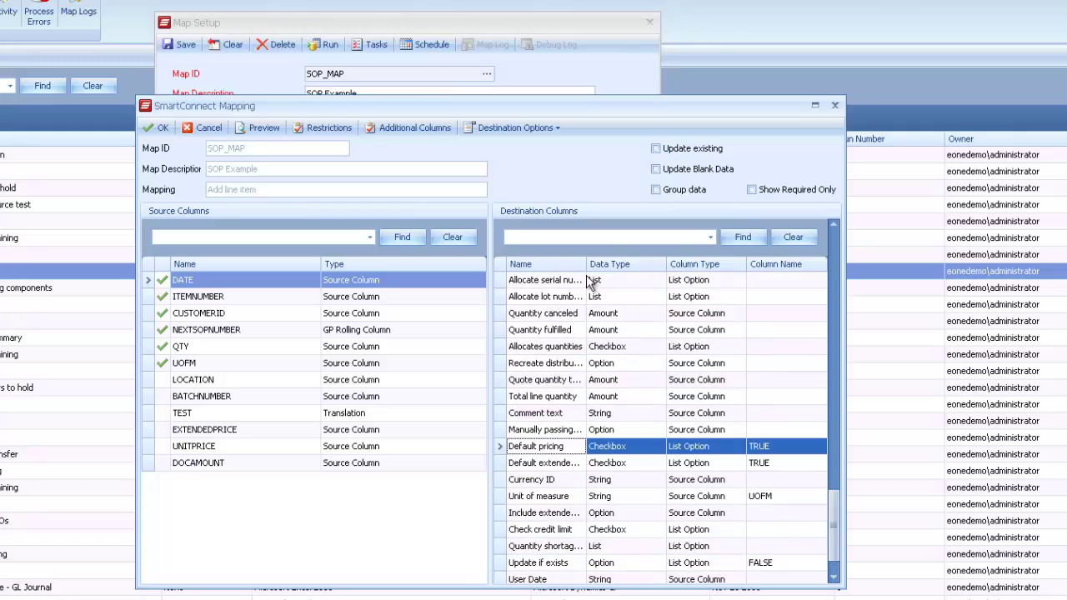
drag(587, 263, 613, 264)
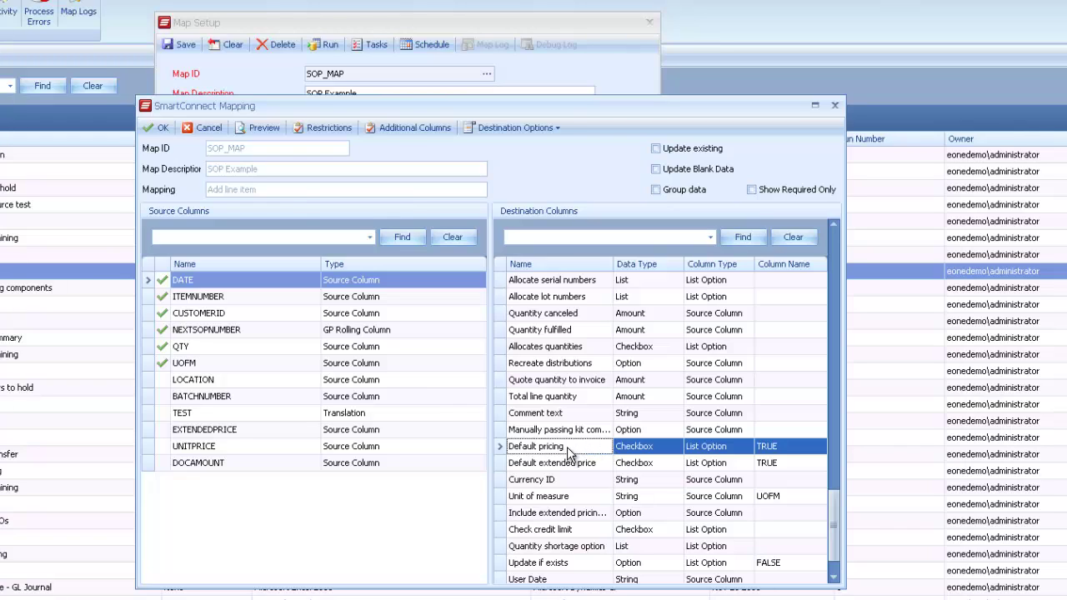
click(564, 466)
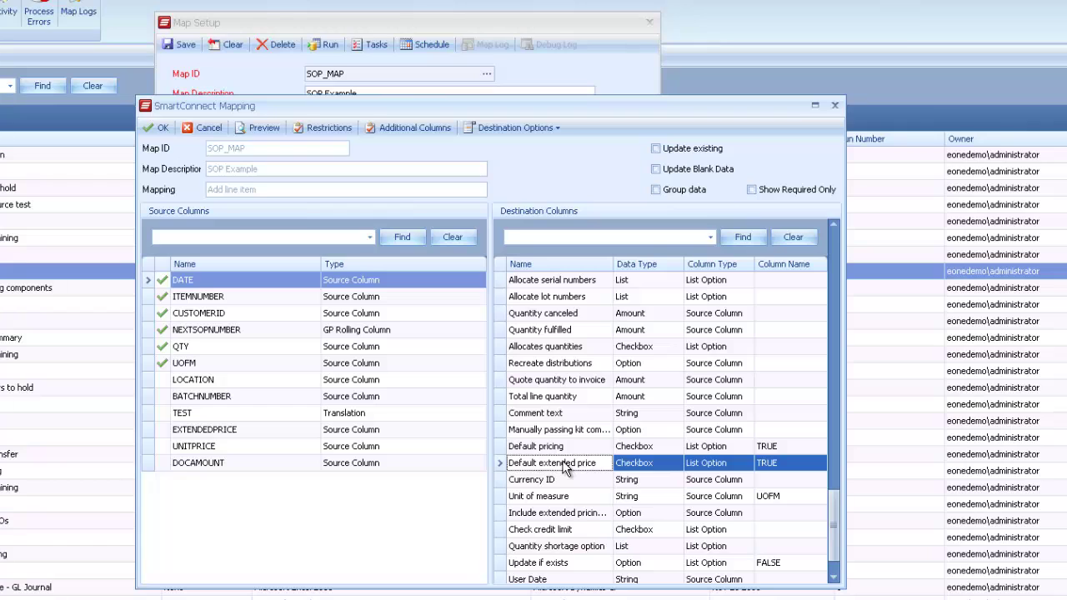
click(163, 128)
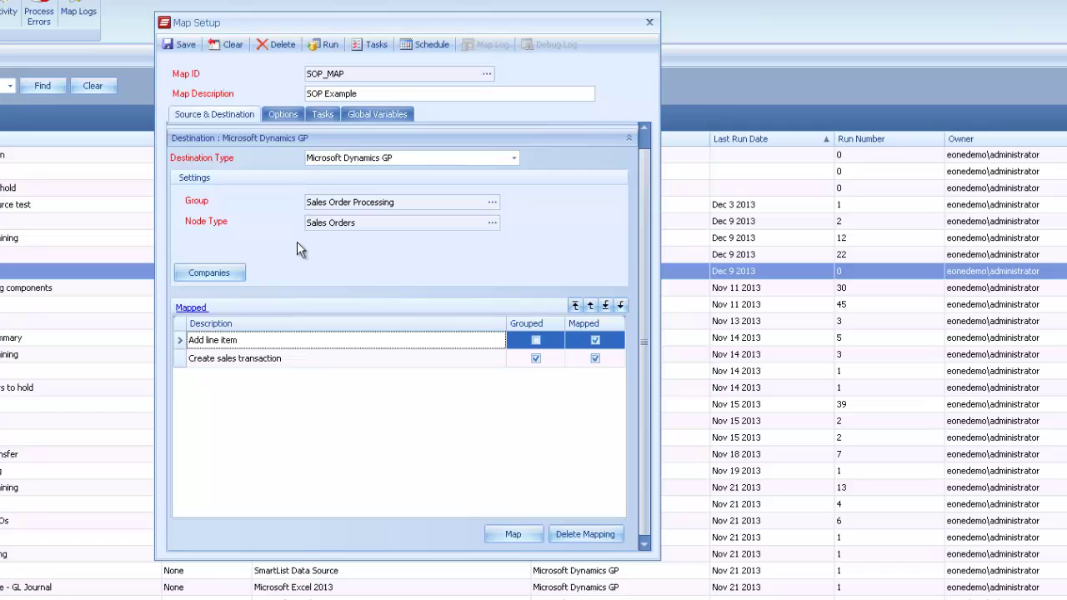
In the Create sales transaction mapping, verify Calculate subtotal from lines is TRUE.
double_click(308, 358)
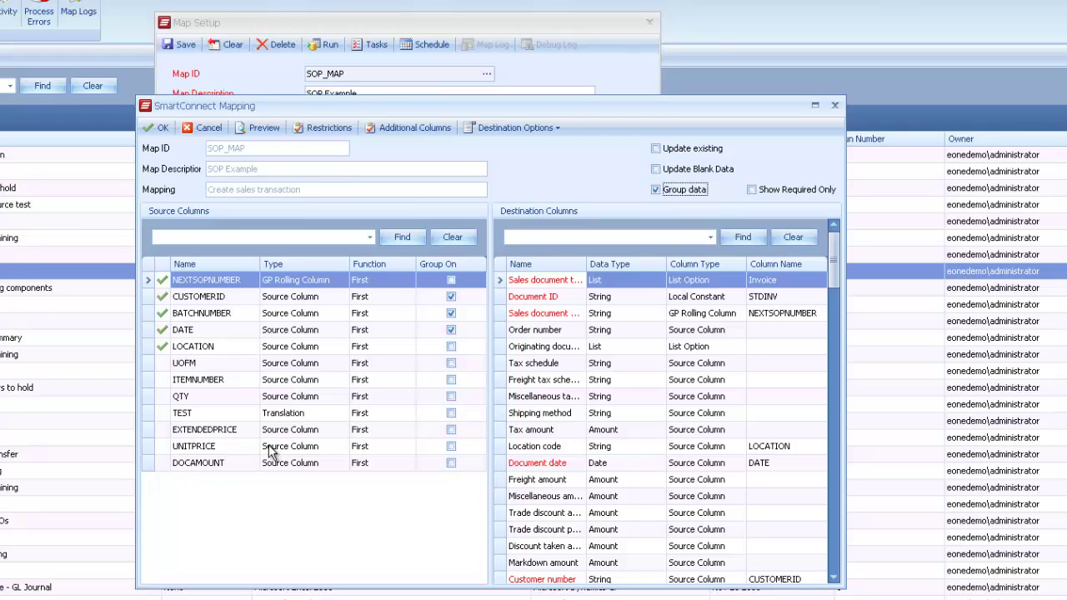
click(181, 466)
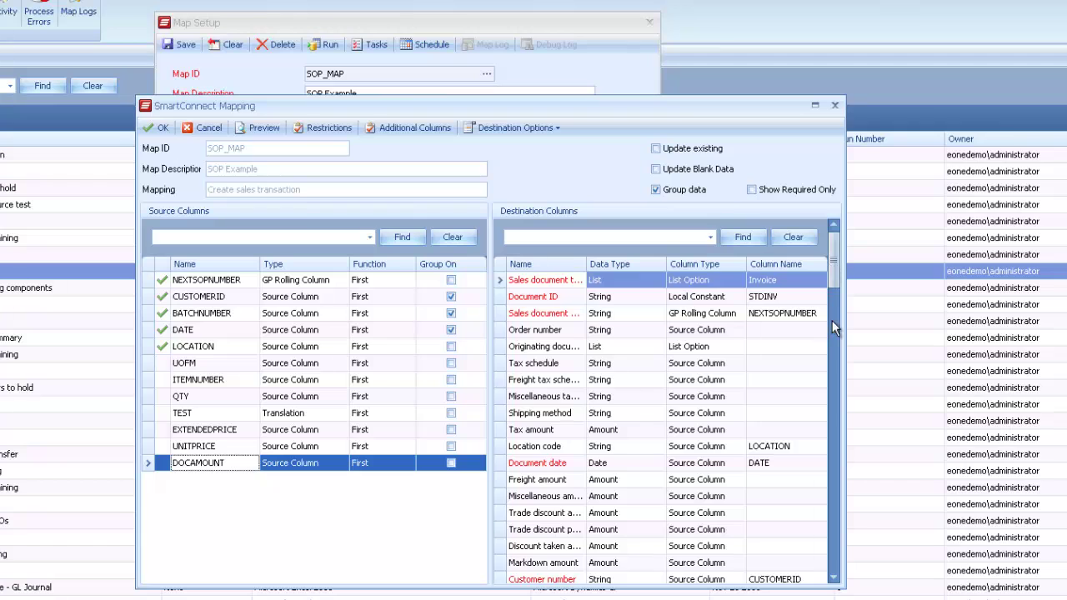
drag(832, 320, 835, 590)
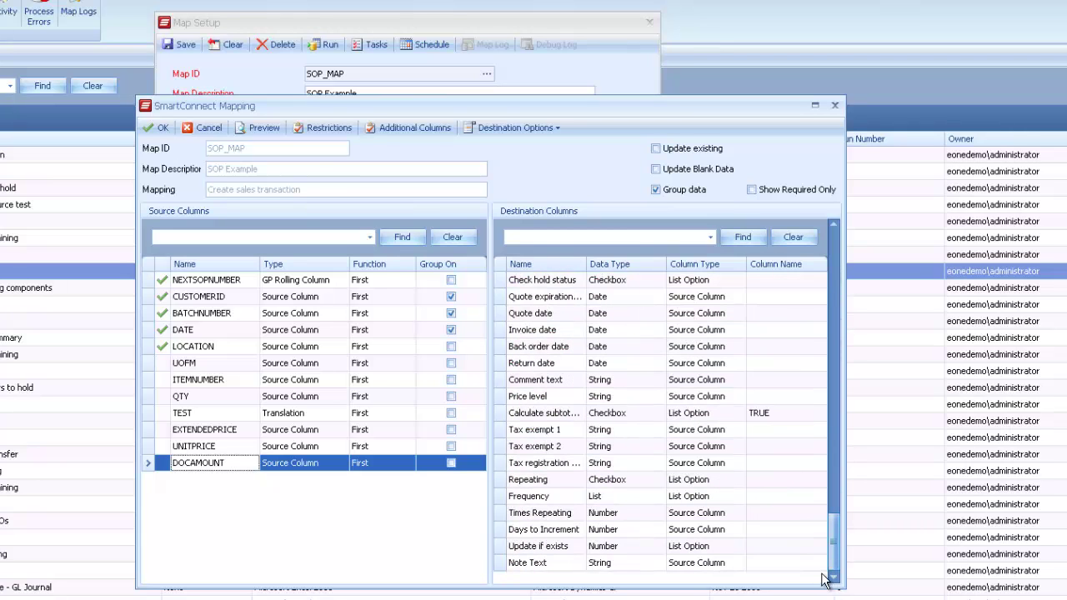
click(565, 414)
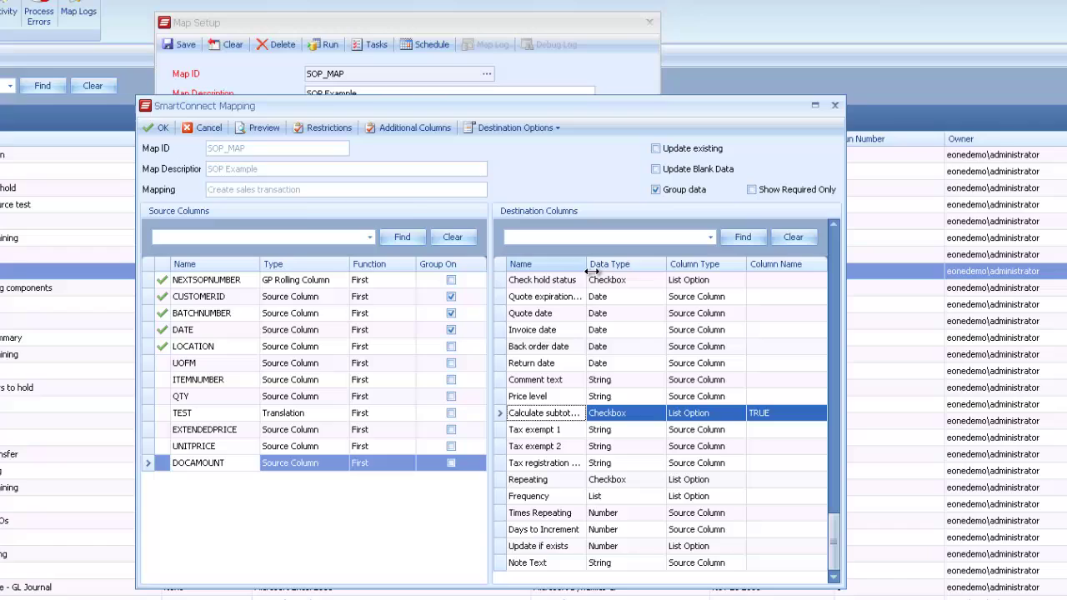
drag(587, 265, 677, 264)
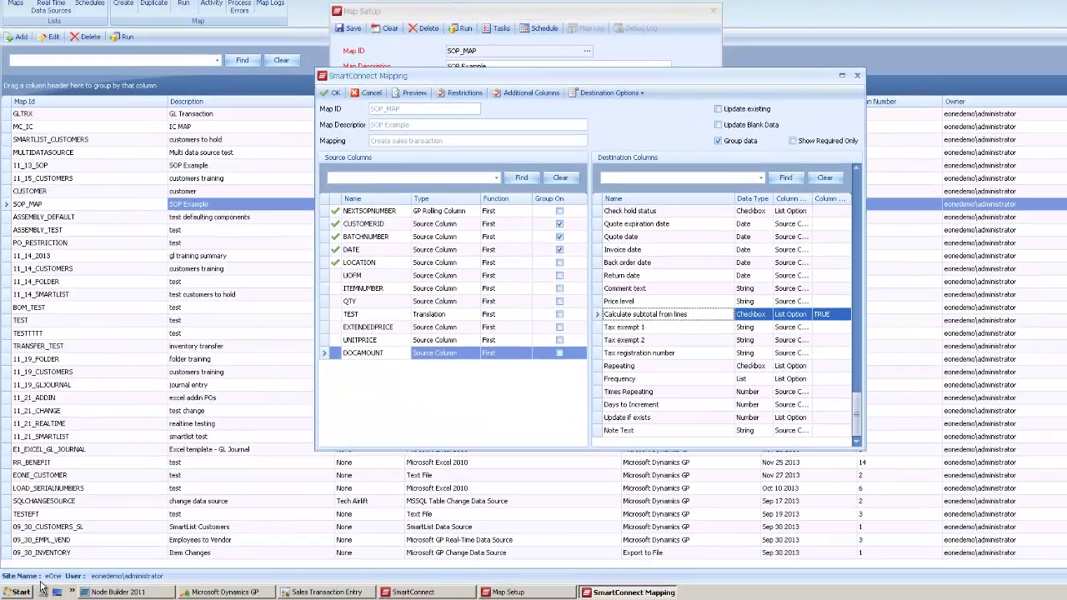
Find 'econnect' in Start, open the Programmer's Guide at XML Schema Reference, and return to SmartConnect.
click(17, 592)
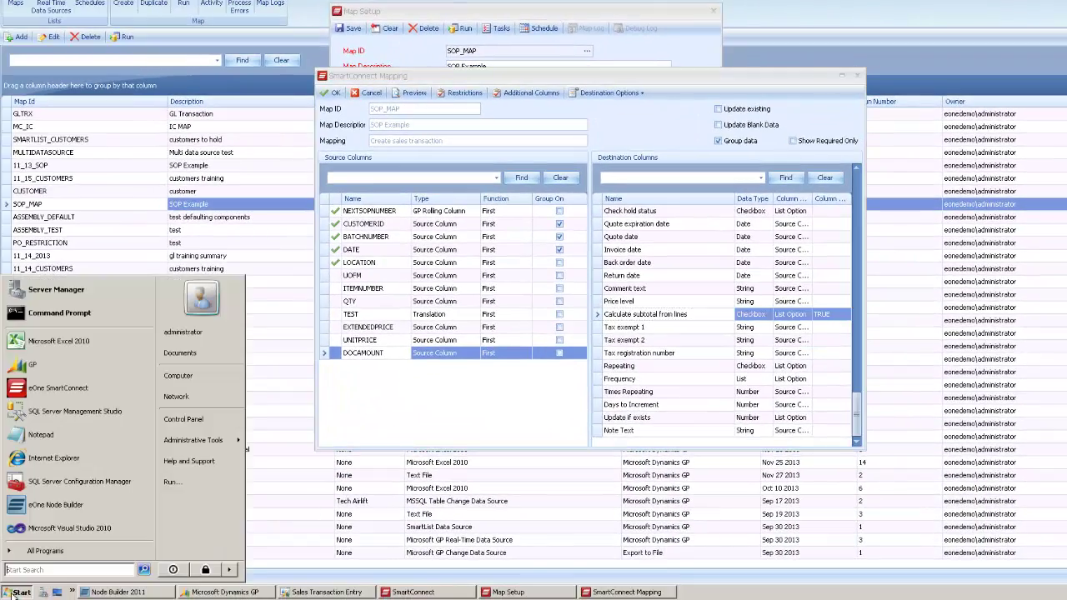
text(econnect)
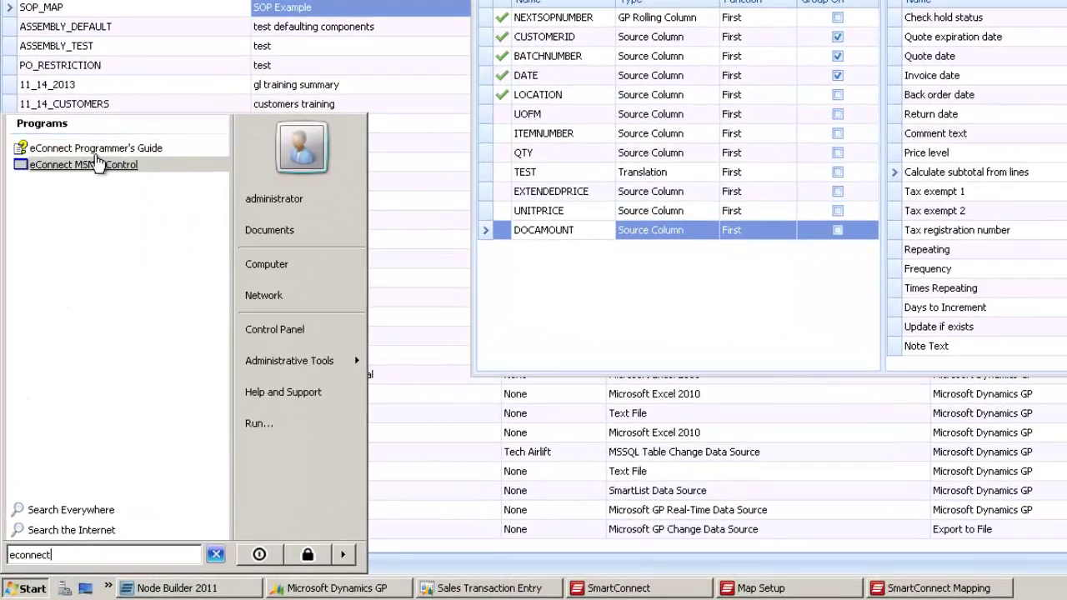
click(89, 150)
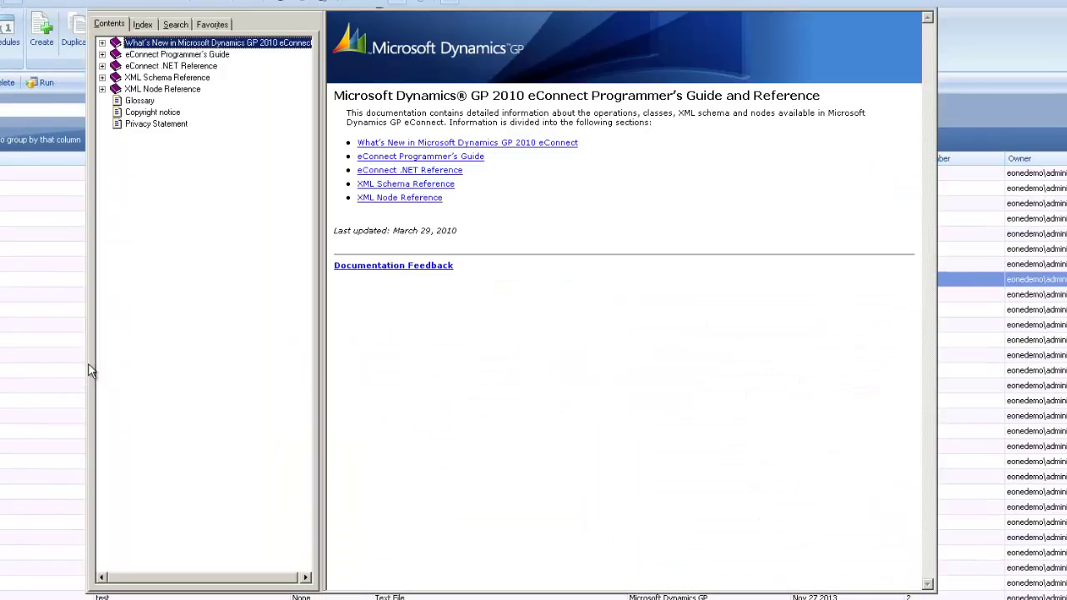
click(160, 78)
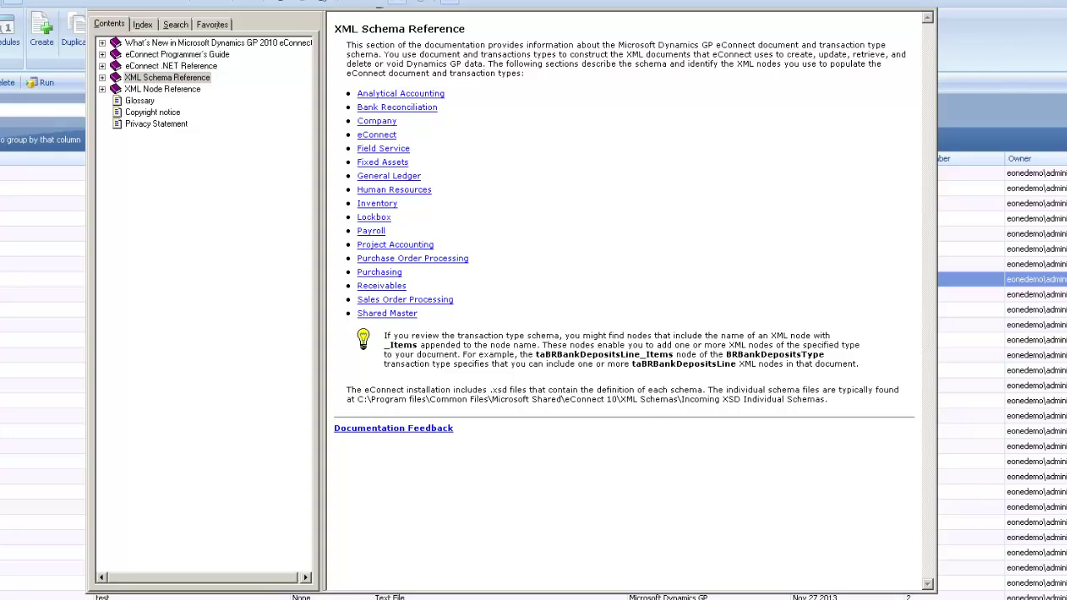
key(alt+Tab)
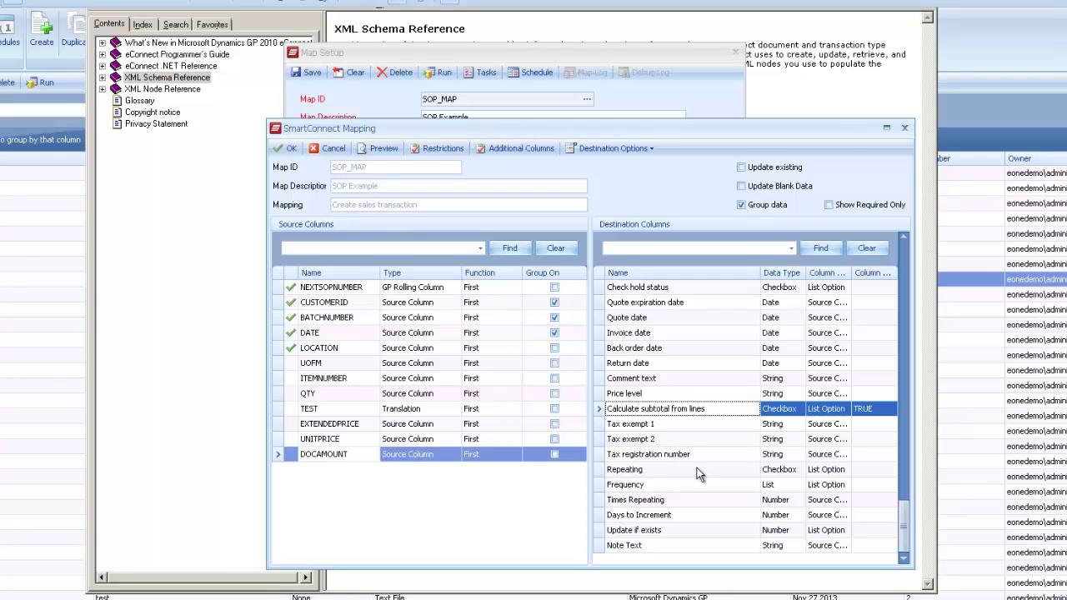
click(680, 439)
click(678, 453)
click(679, 410)
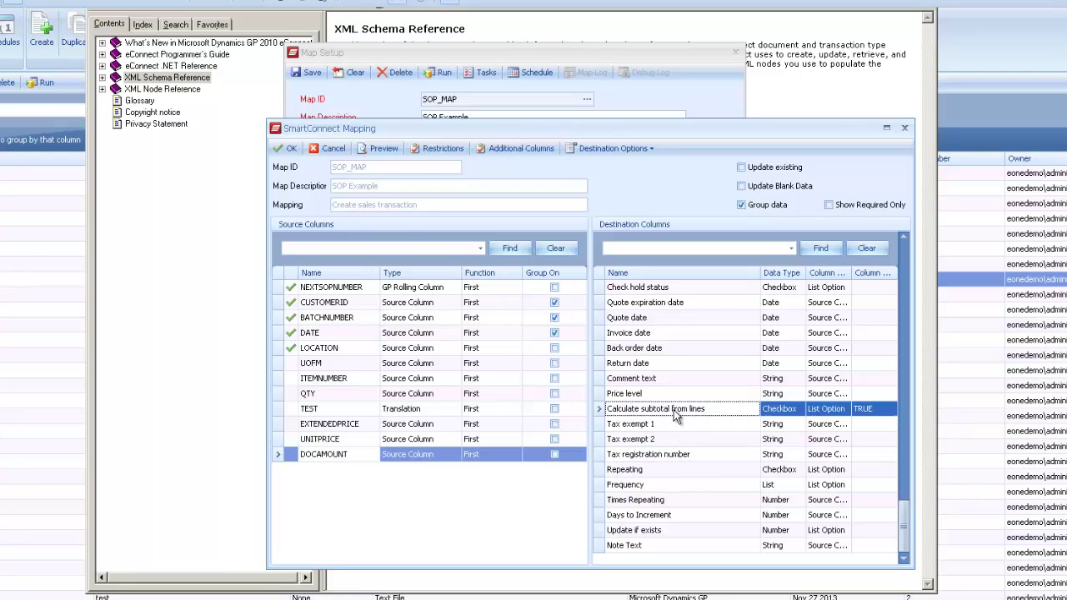